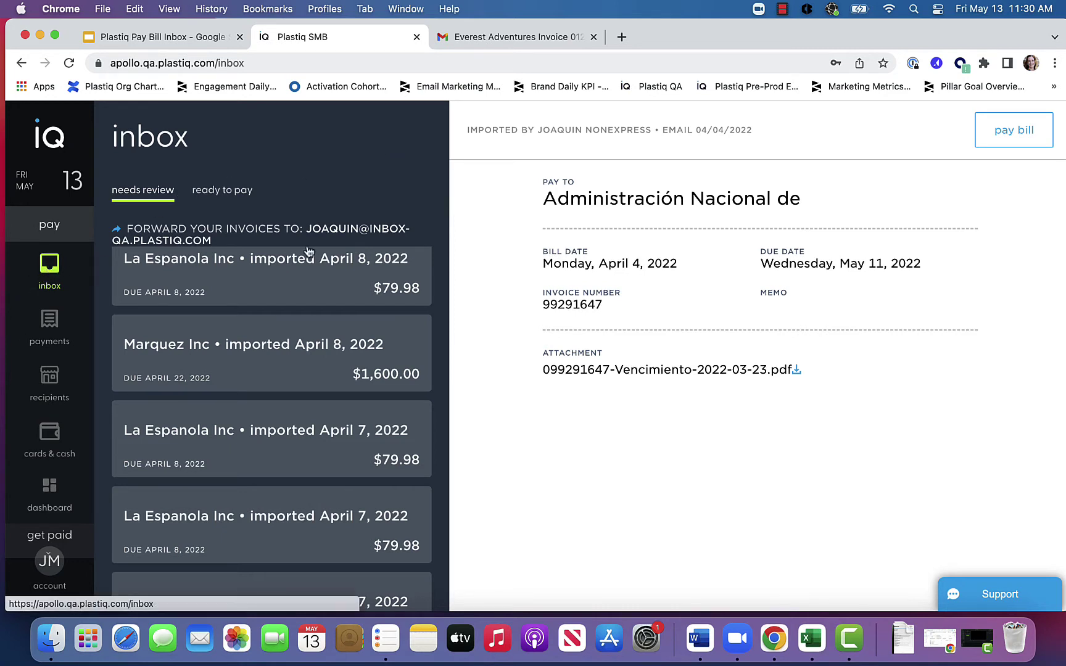
drag(306, 230, 357, 239)
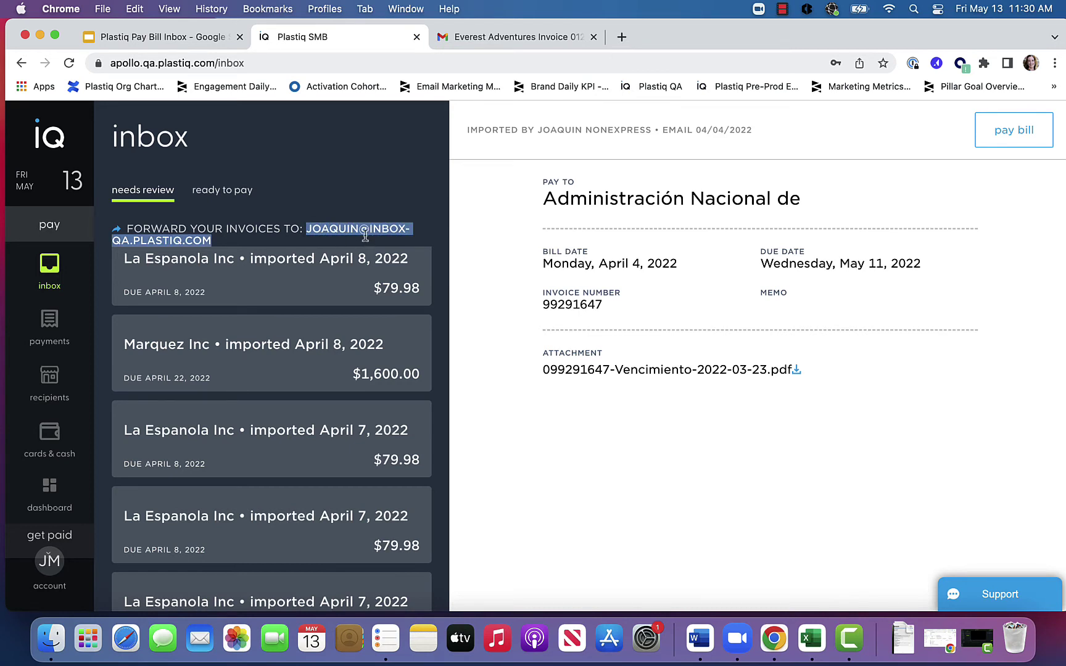
key(super+c)
Forward the Everest Adventures Invoice 012486 email to the copied Plastiq inbox address.
click(499, 37)
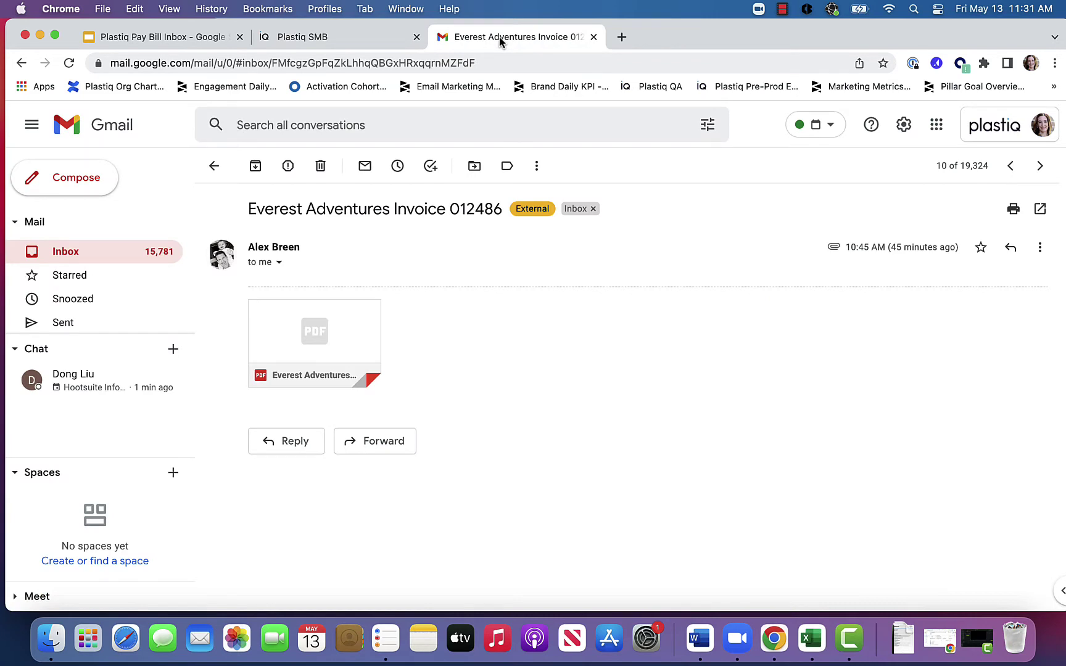
click(381, 442)
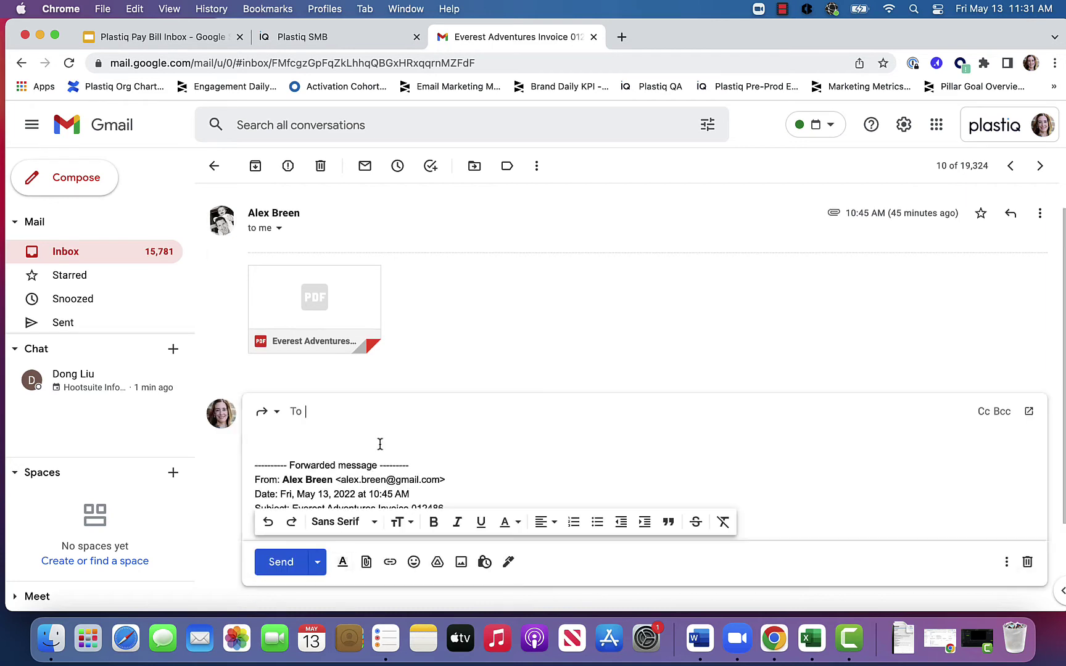
key(super+v)
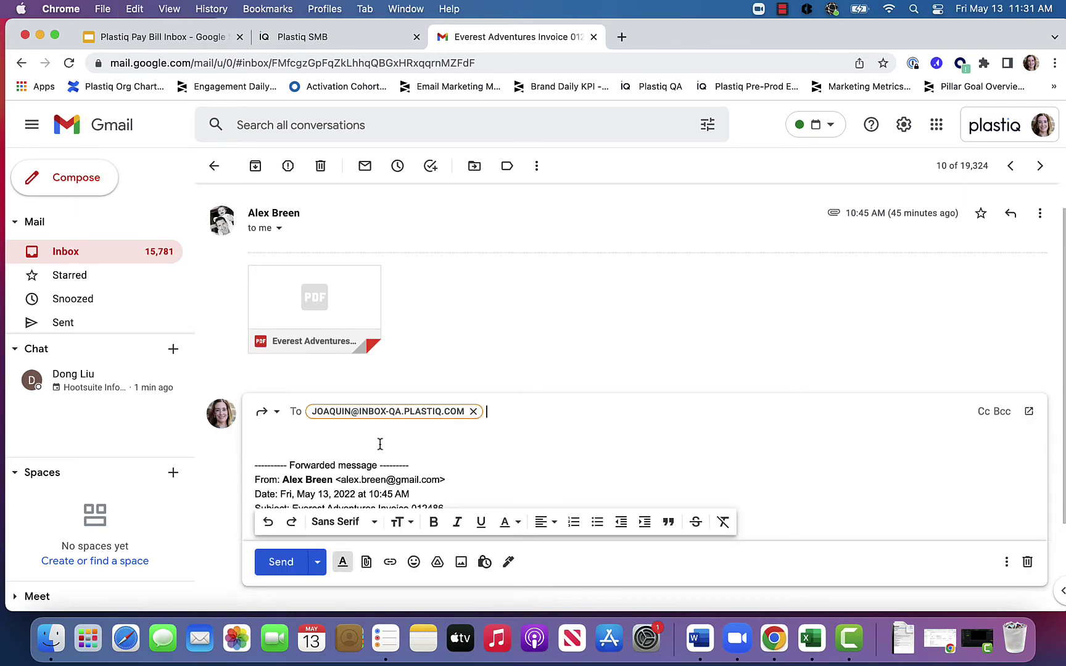
click(281, 562)
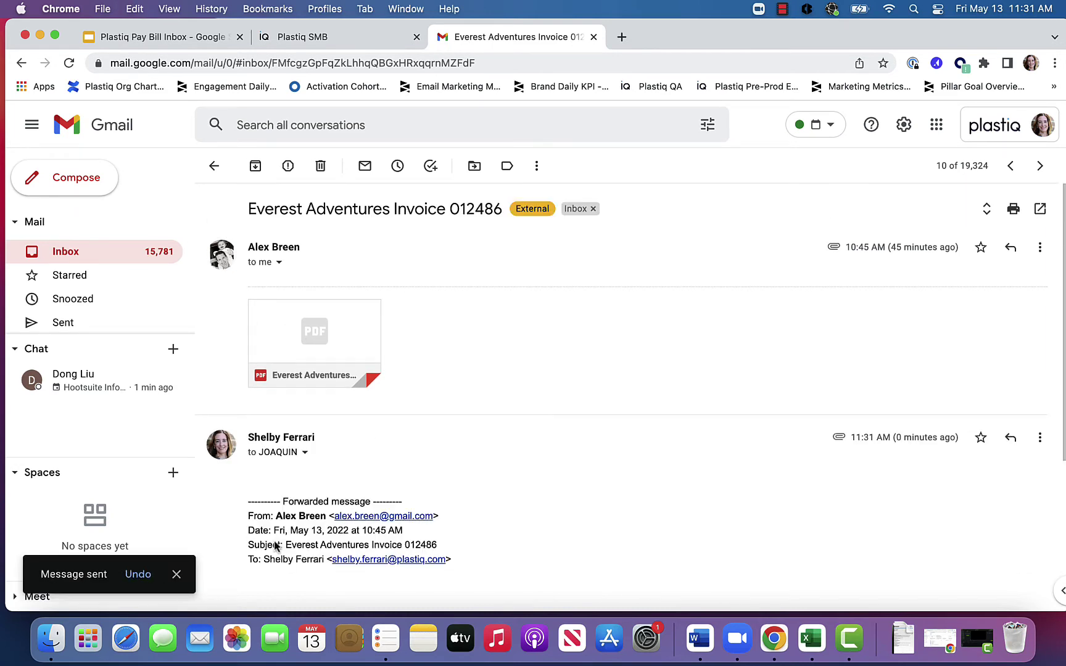
Back in Plastiq, refresh the inbox and open the new $110,000.00 Everest Adventure Wear bill PDF.
click(281, 40)
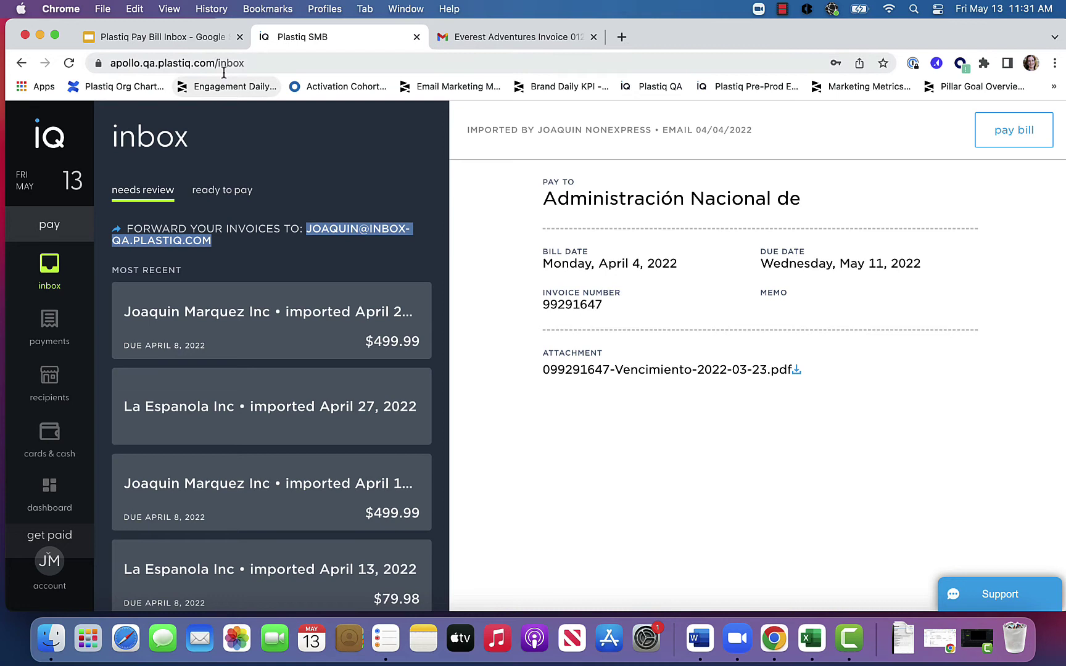
click(222, 64)
click(58, 279)
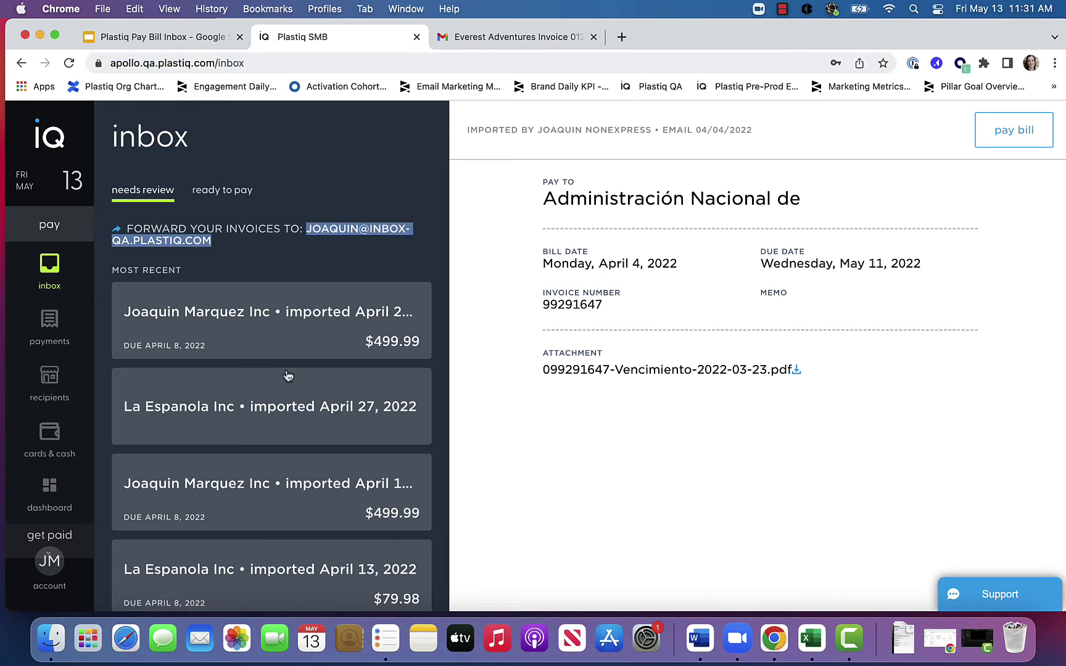
click(49, 279)
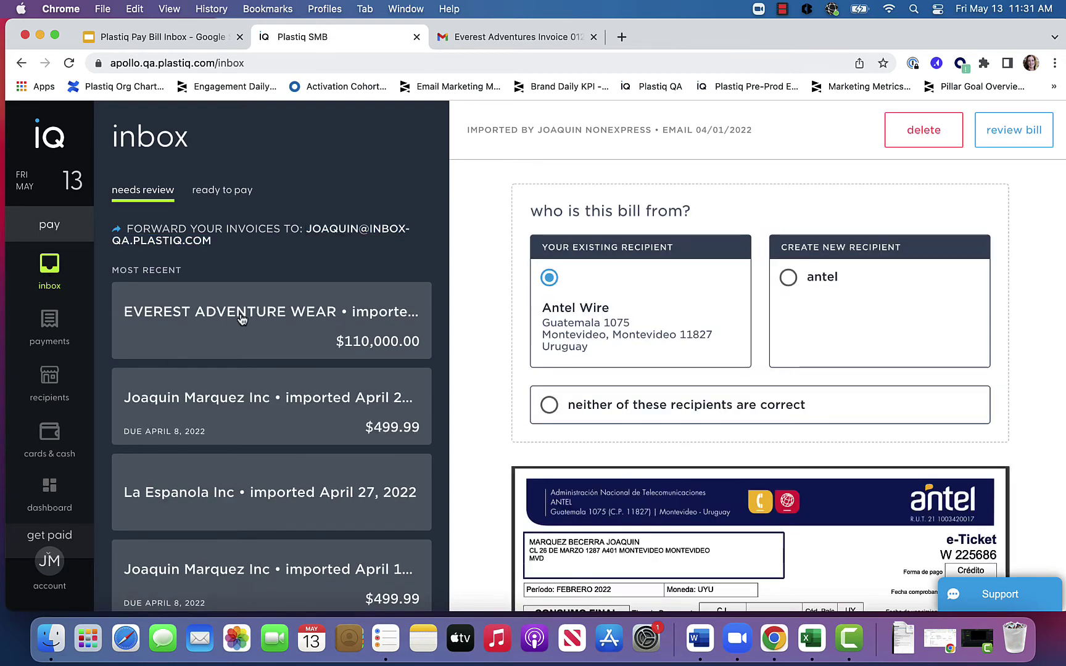
click(240, 318)
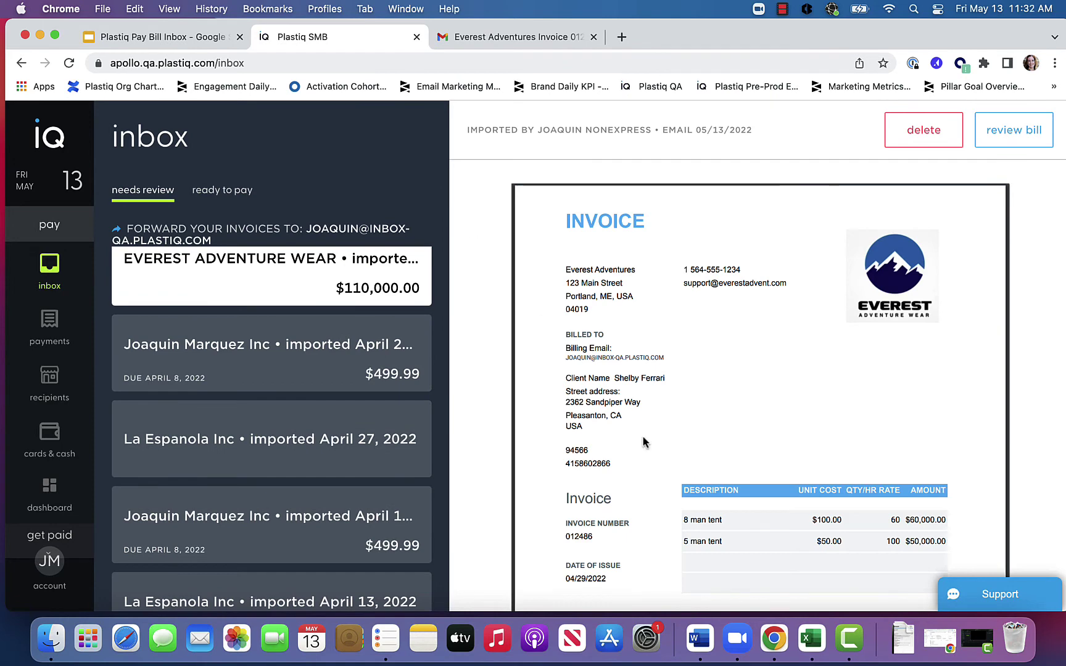
scroll(642, 437, down, 1)
scroll(642, 435, down, 2)
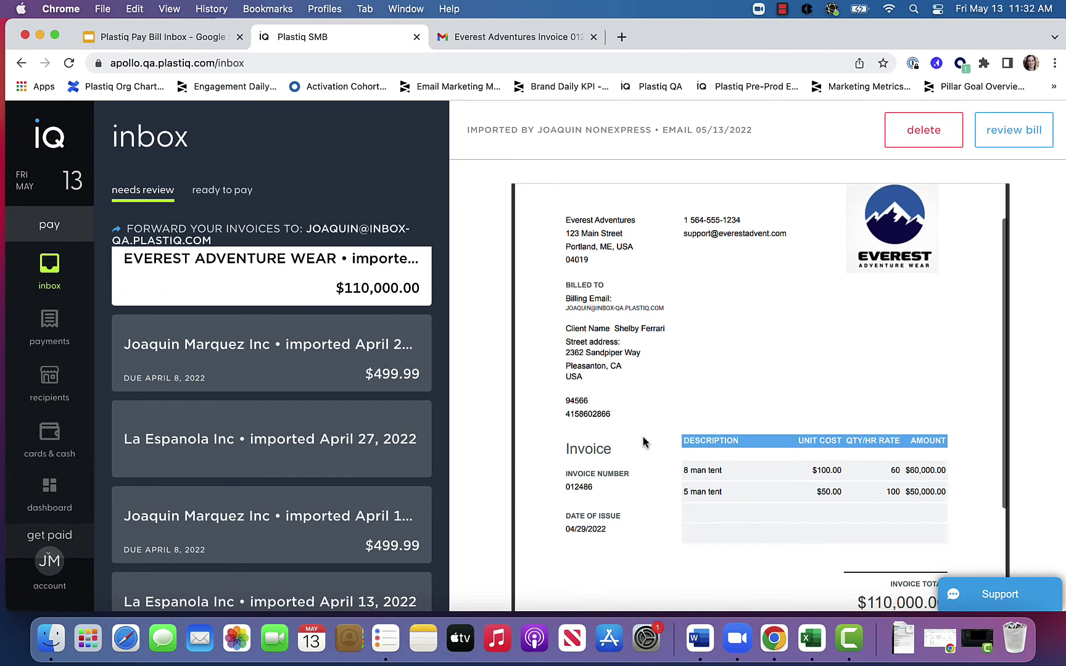
scroll(642, 435, up, 3)
scroll(642, 442, down, 1)
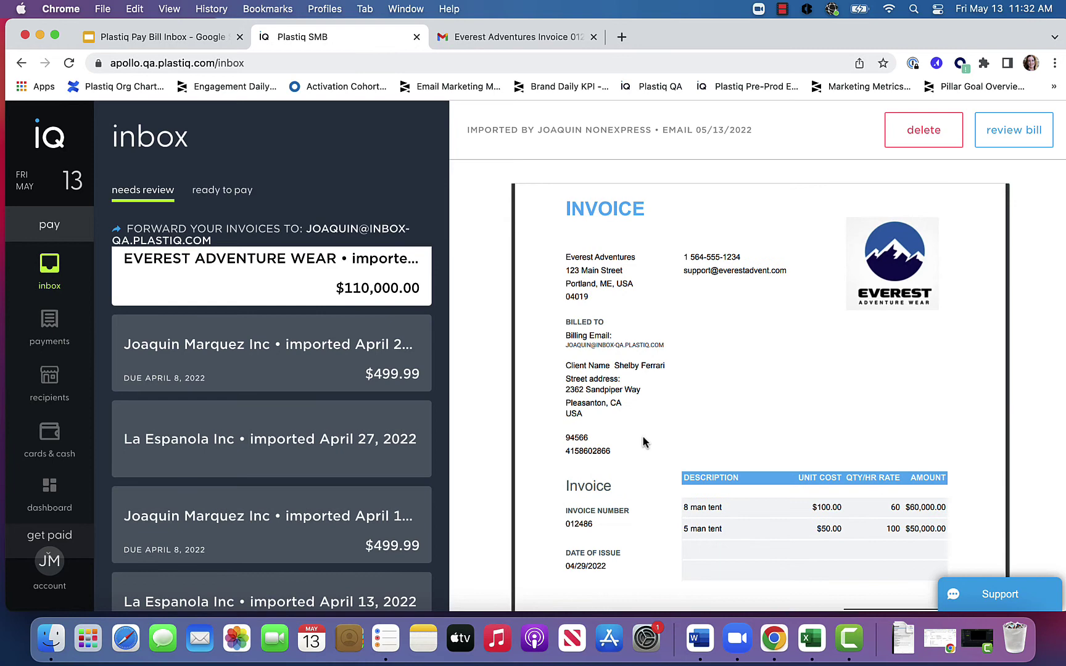
Review the Everest Adventure Wear bill summary, then start paying the $110,000.00 bill.
click(1006, 130)
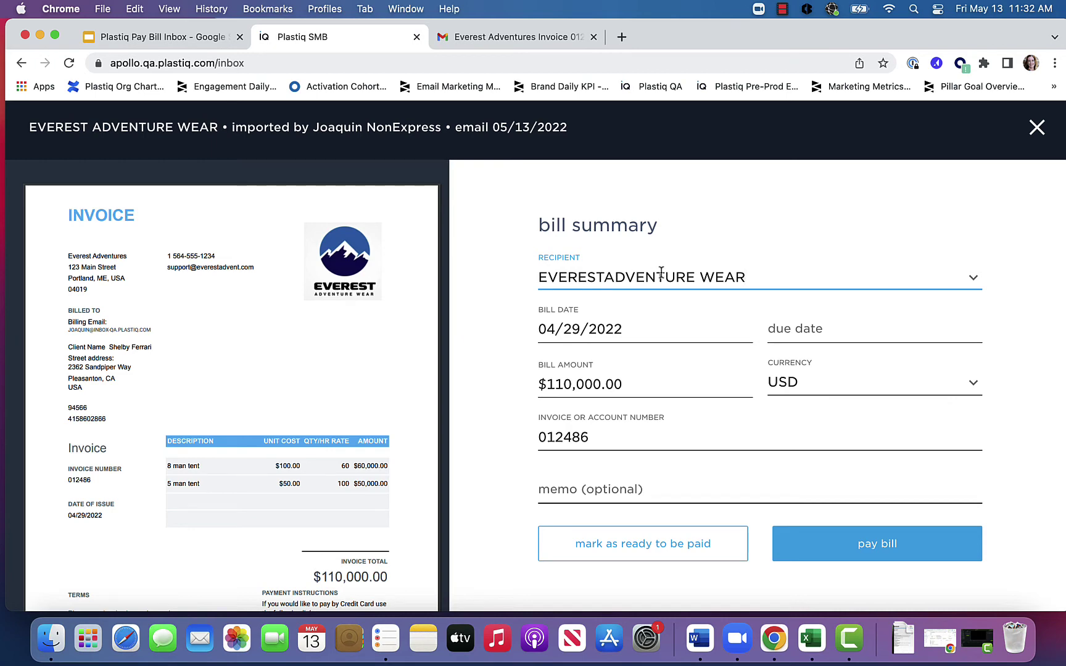
scroll(657, 265, down, 1)
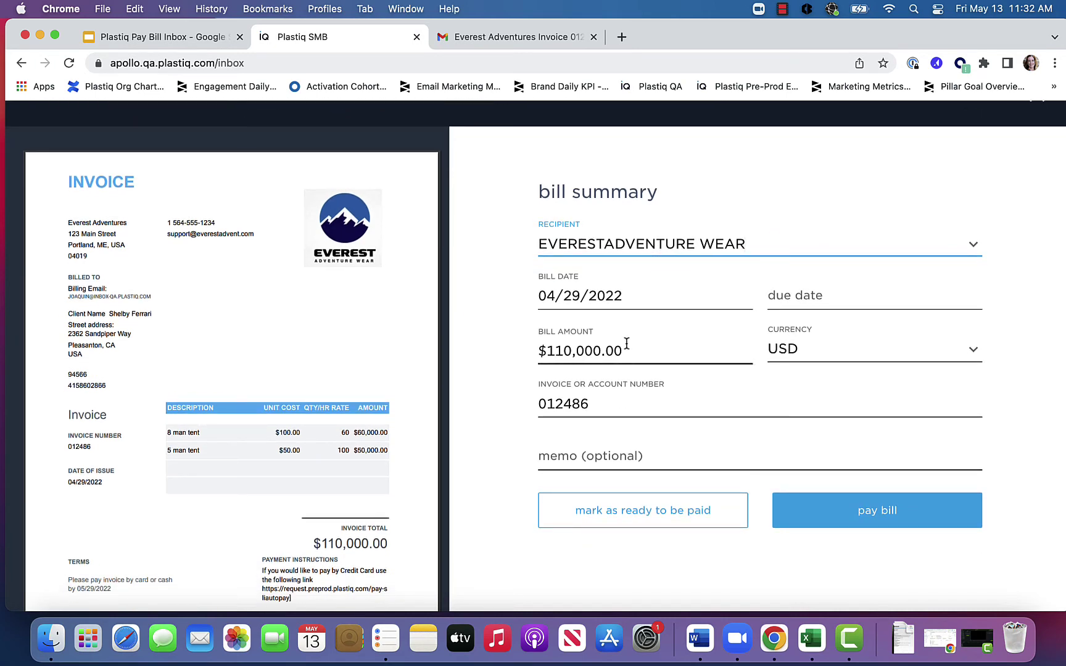
scroll(626, 346, down, 1)
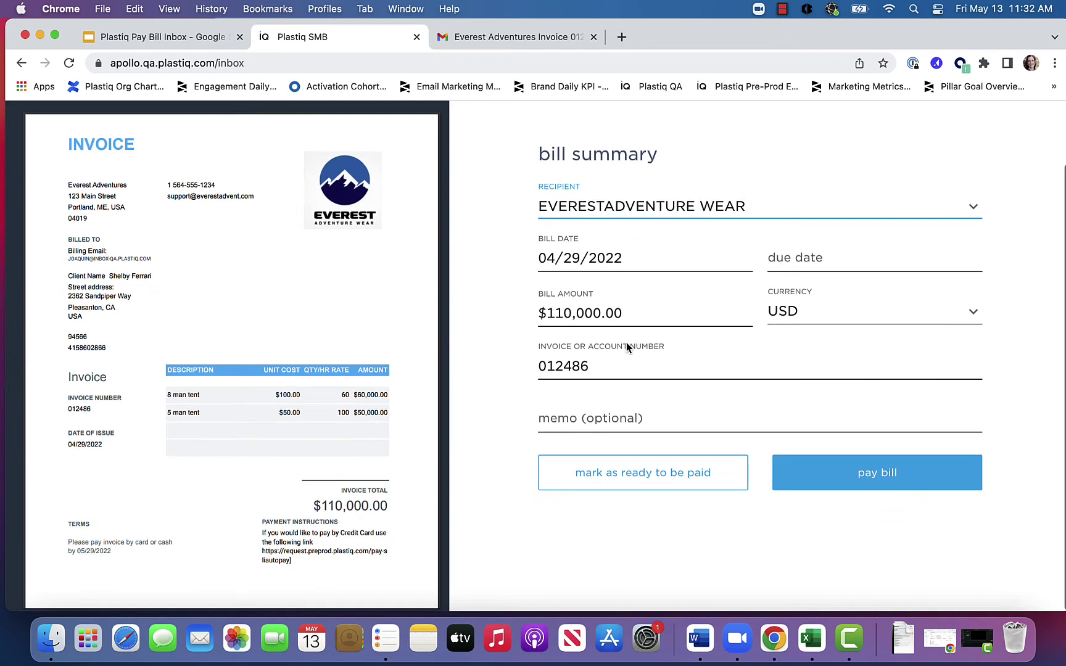
click(856, 479)
Choose Paper Check delivery with Everest Adventures as the check payee.
scroll(852, 472, down, 3)
scroll(851, 471, up, 5)
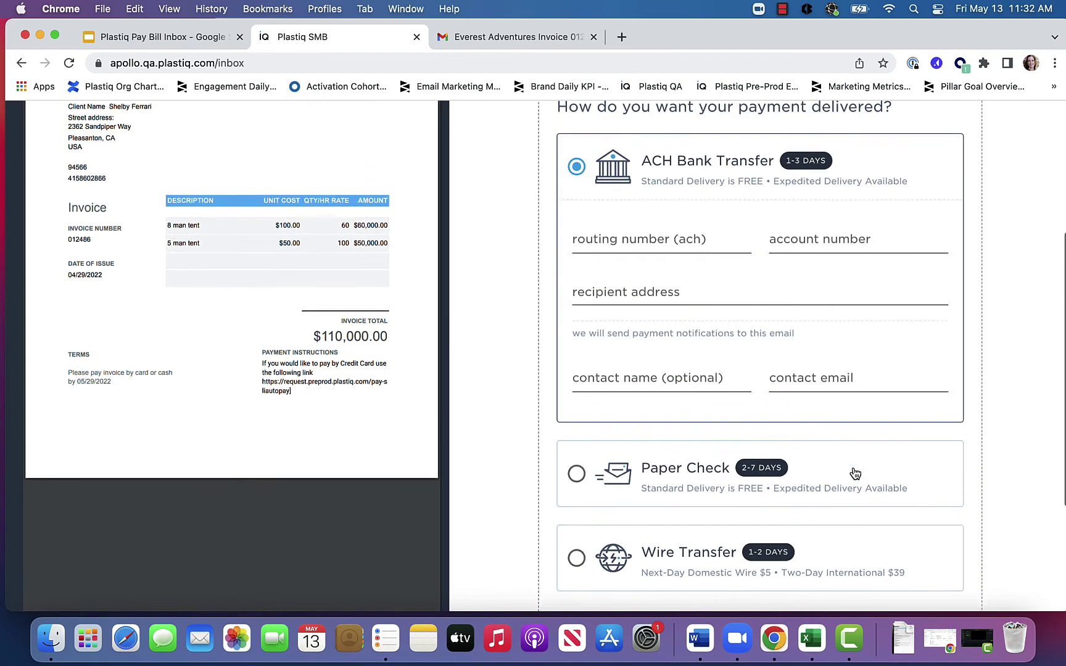
scroll(852, 467, down, 3)
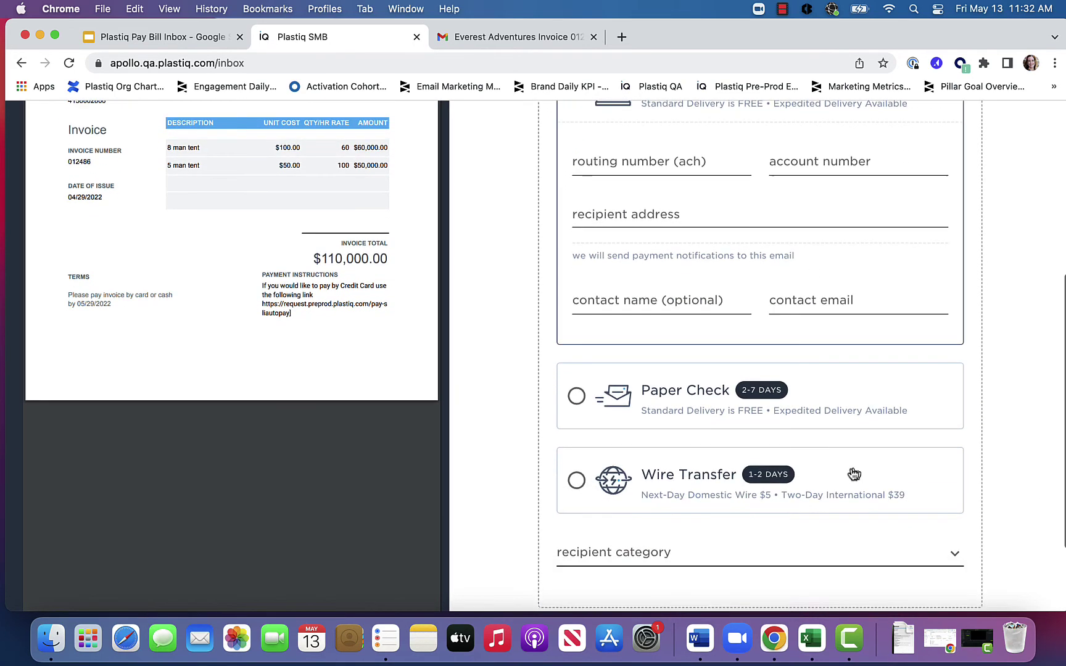
click(683, 405)
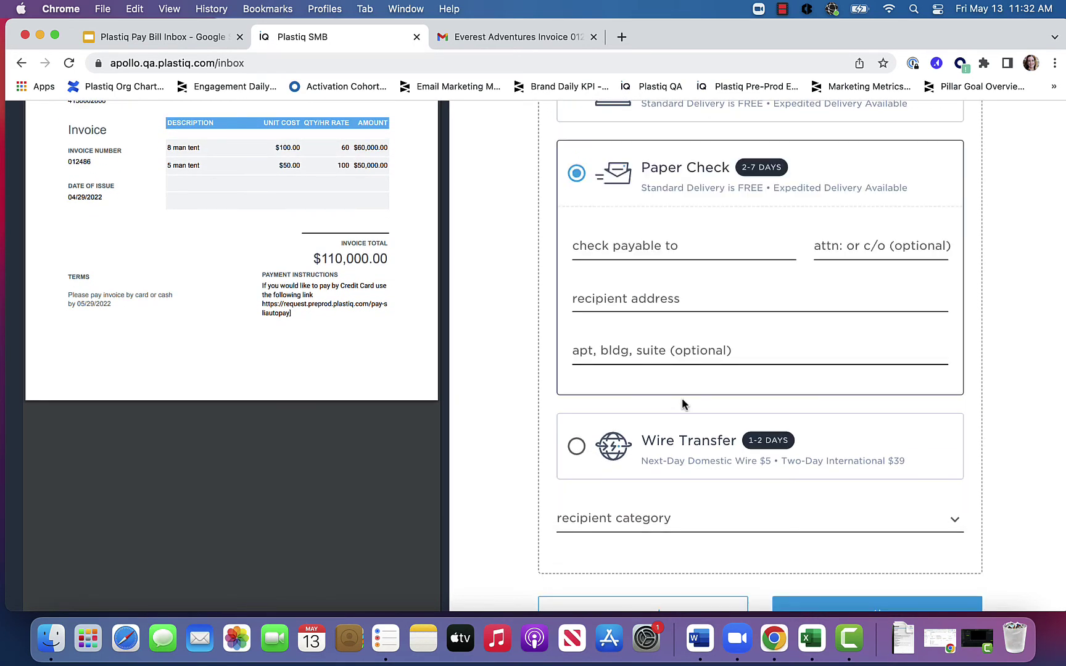
click(683, 240)
click(694, 284)
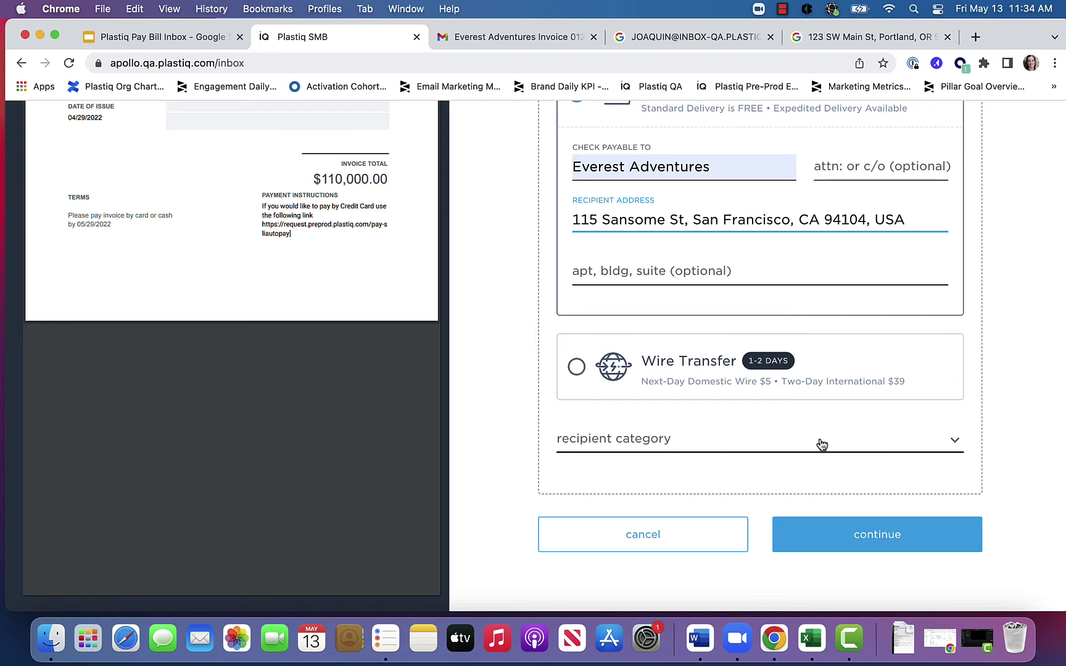
Set the recipient category to Wholesale Inventory and continue to the bill details.
click(818, 439)
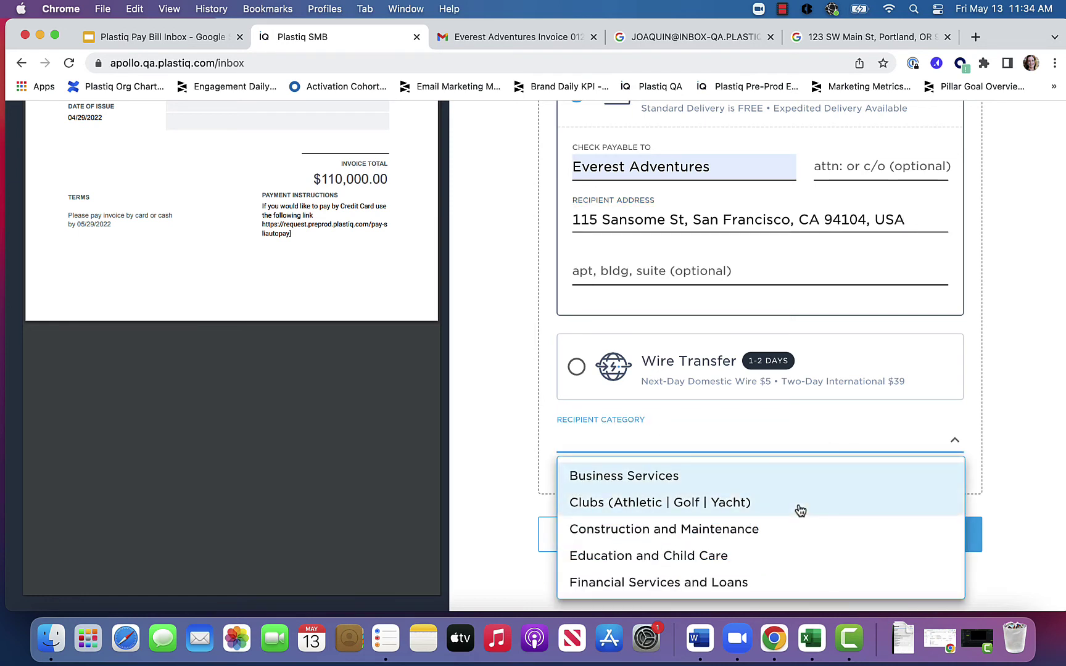
scroll(797, 506, down, 3)
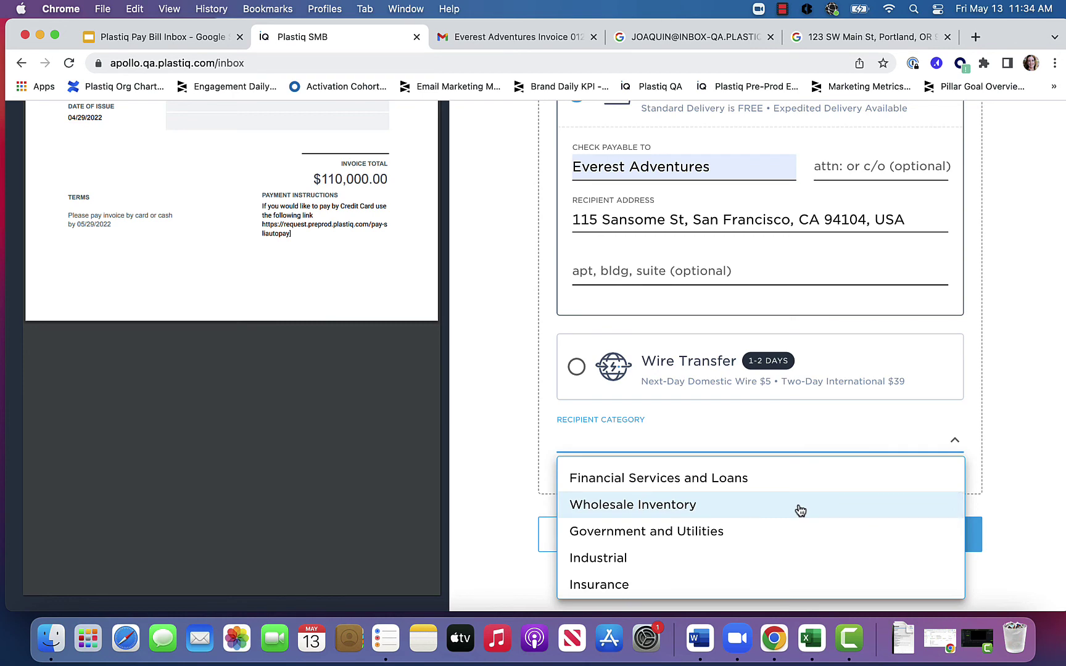
click(800, 510)
scroll(797, 333, up, 7)
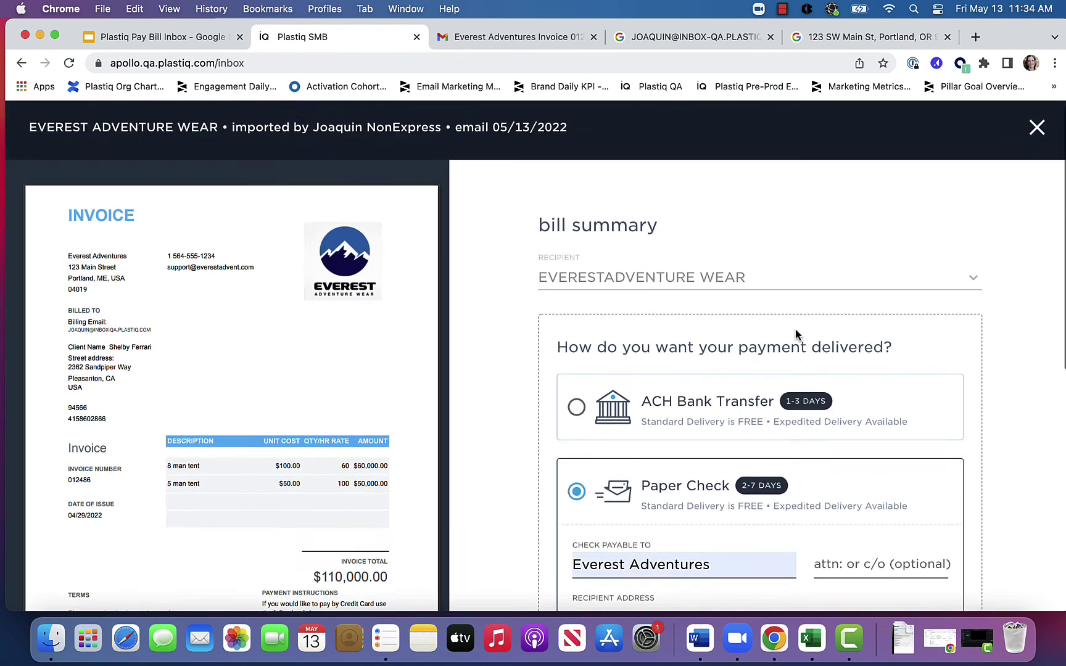
scroll(795, 335, down, 5)
scroll(796, 334, down, 1)
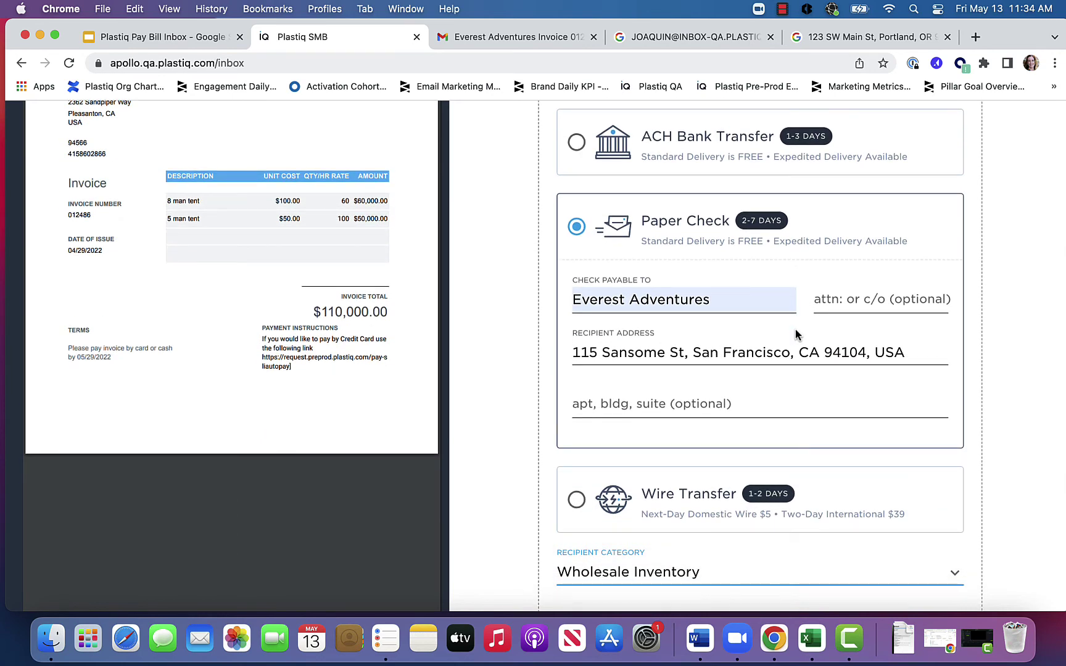
scroll(795, 335, down, 5)
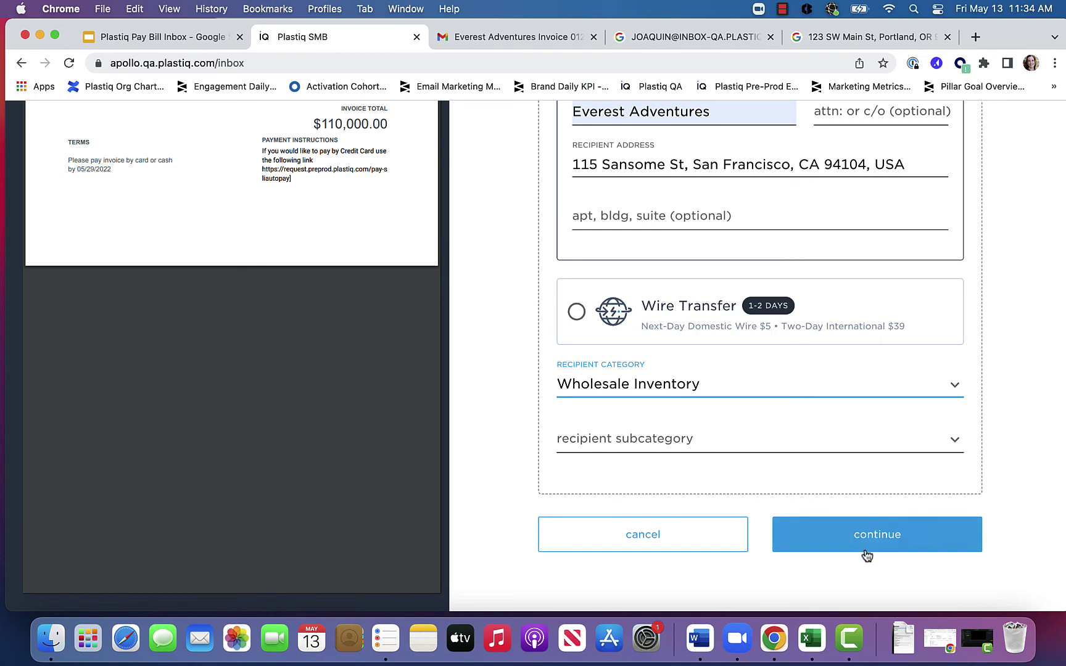
click(861, 541)
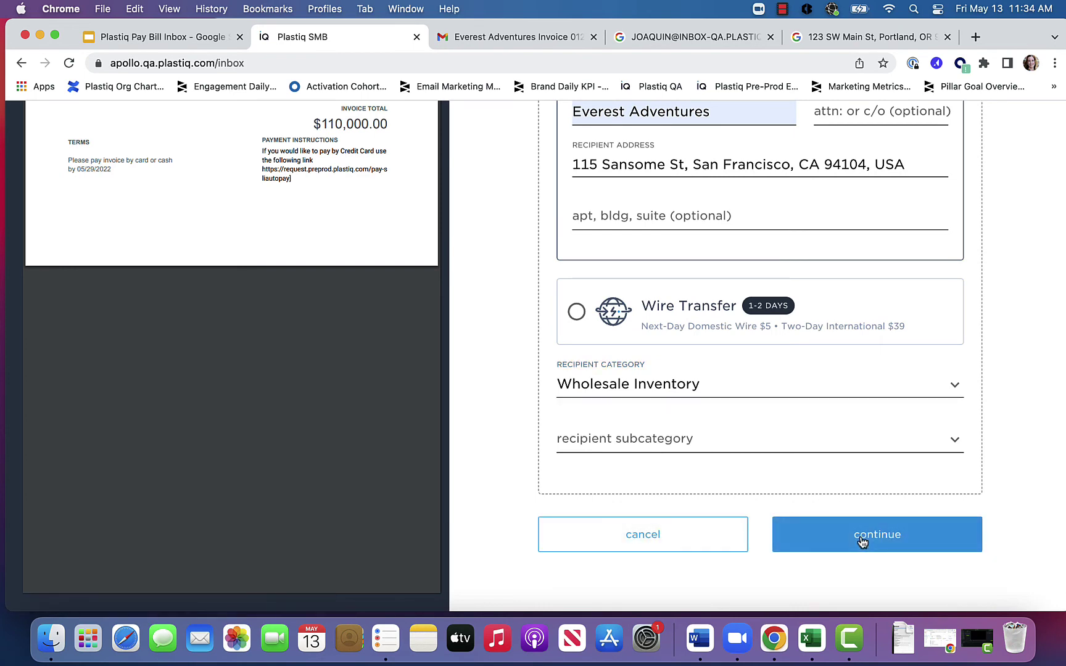
Fund the payment with the first saved Visa card.
scroll(846, 534, up, 5)
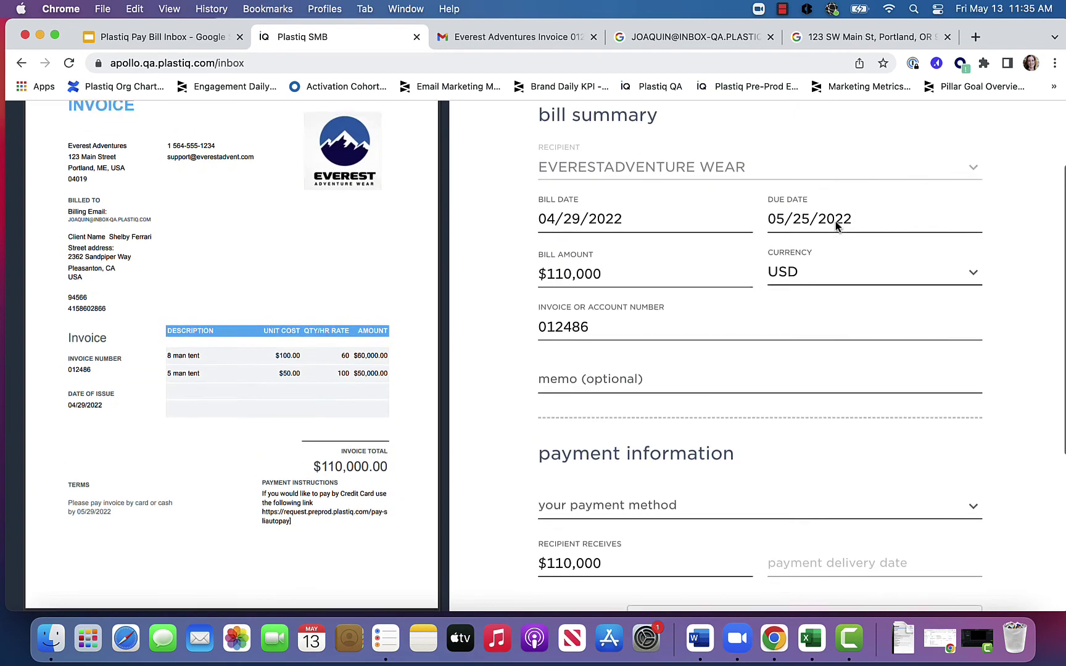
scroll(835, 219, down, 5)
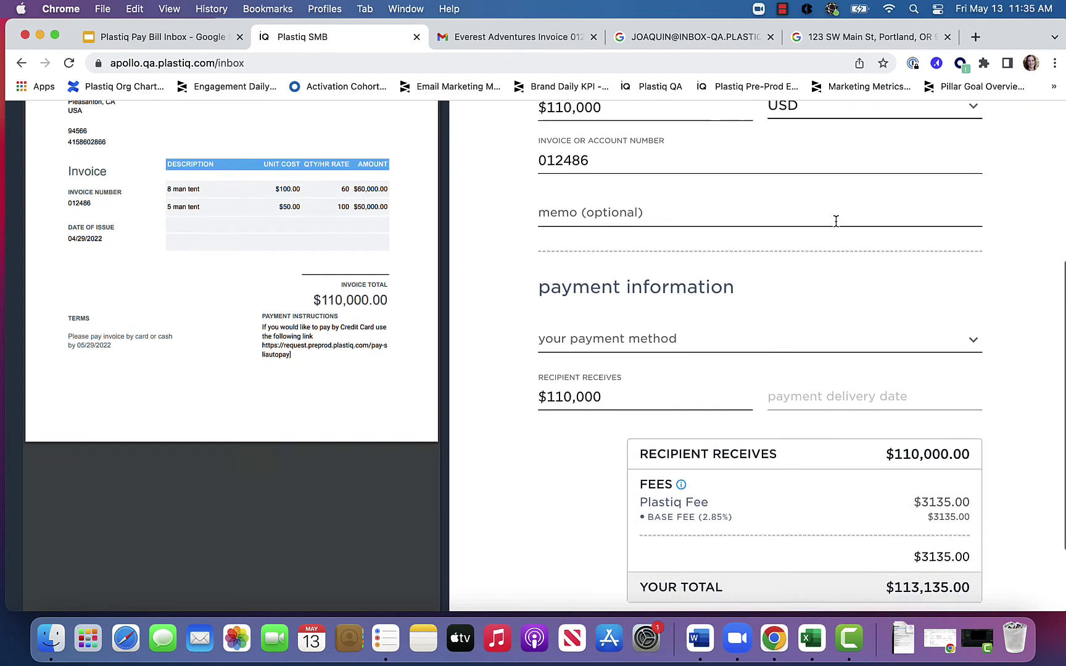
click(805, 295)
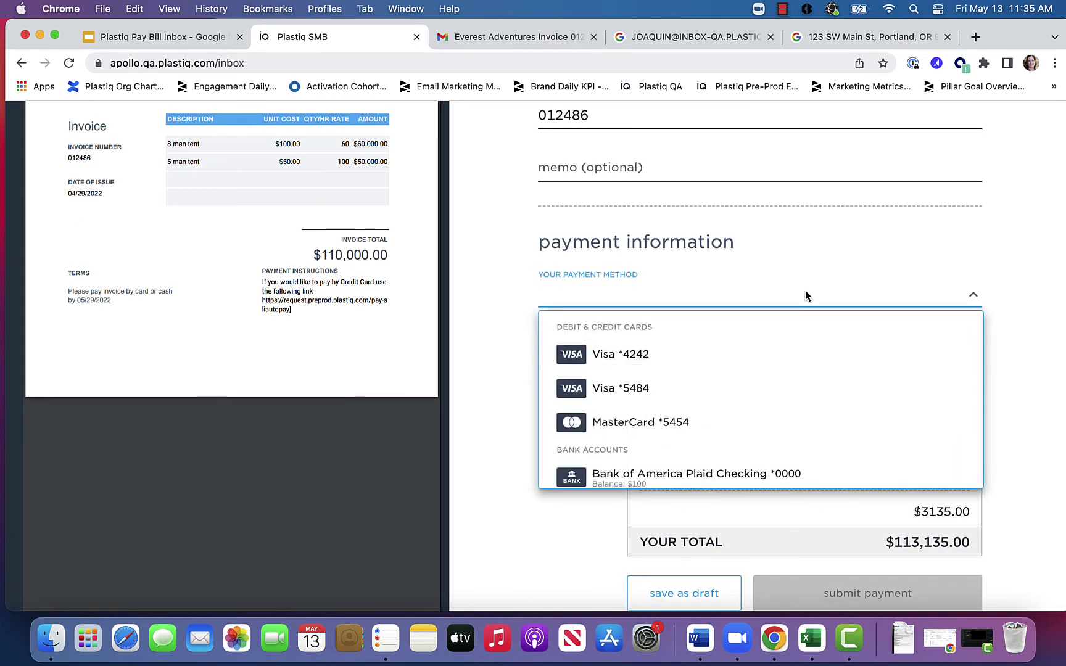
click(691, 353)
Schedule delivery for 05/20/2022 and submit the $110,000.00 payment.
scroll(771, 301, down, 1)
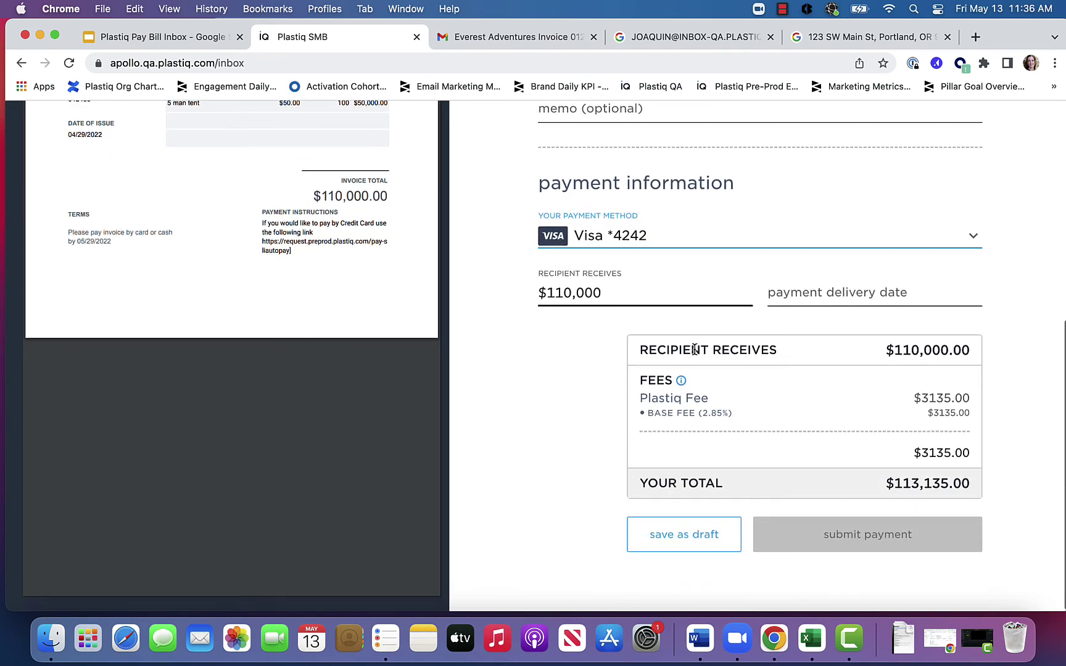
click(782, 300)
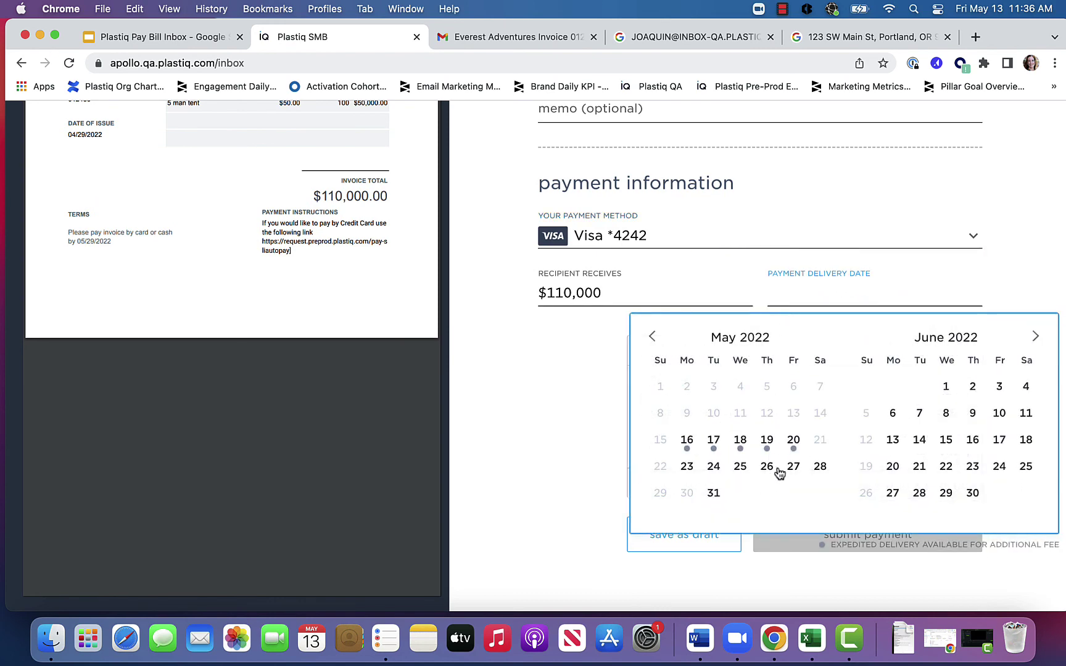
click(793, 440)
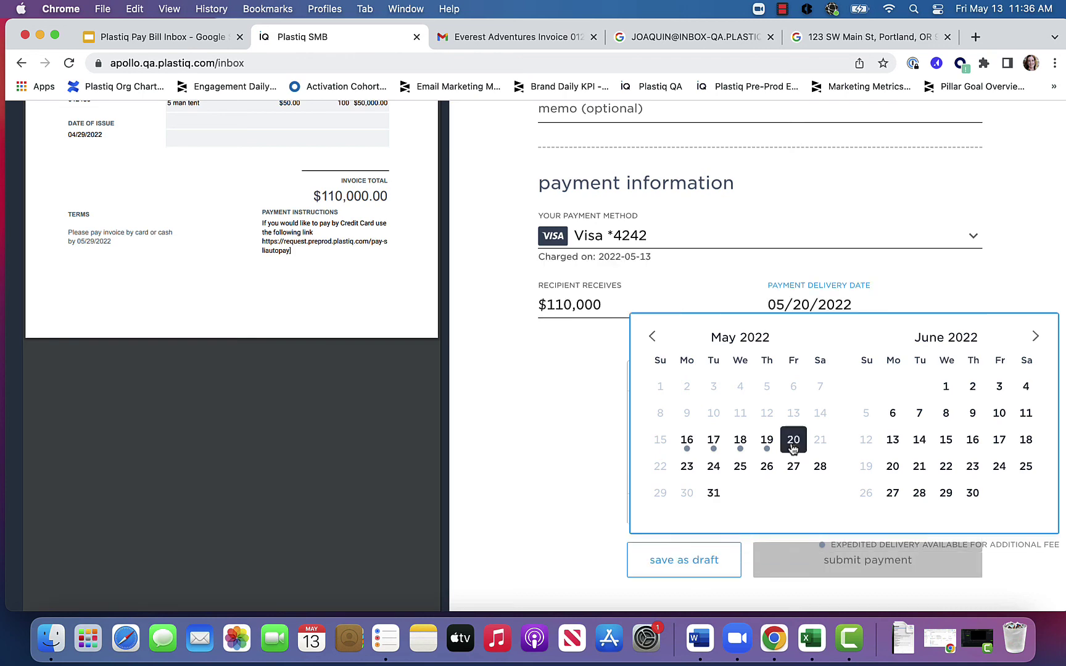
scroll(792, 447, down, 3)
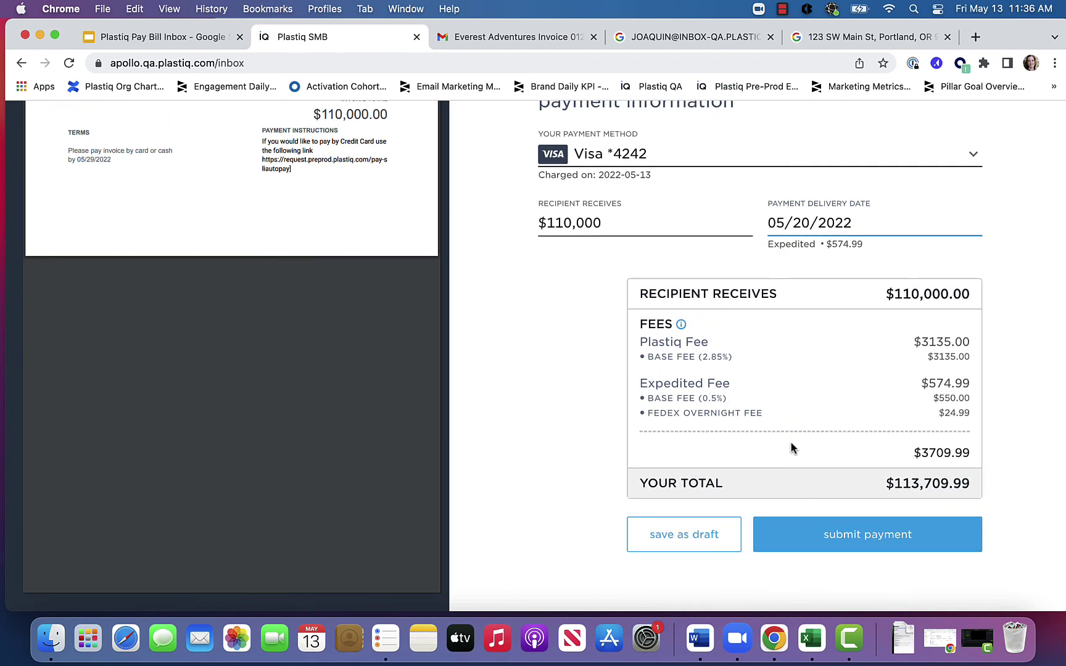
click(856, 539)
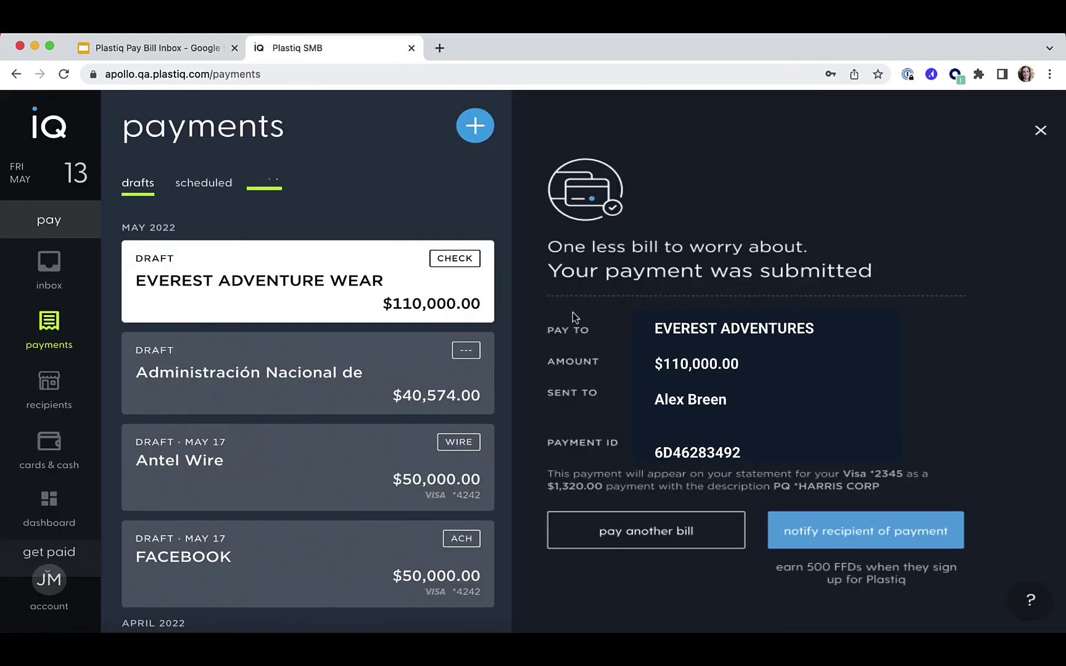